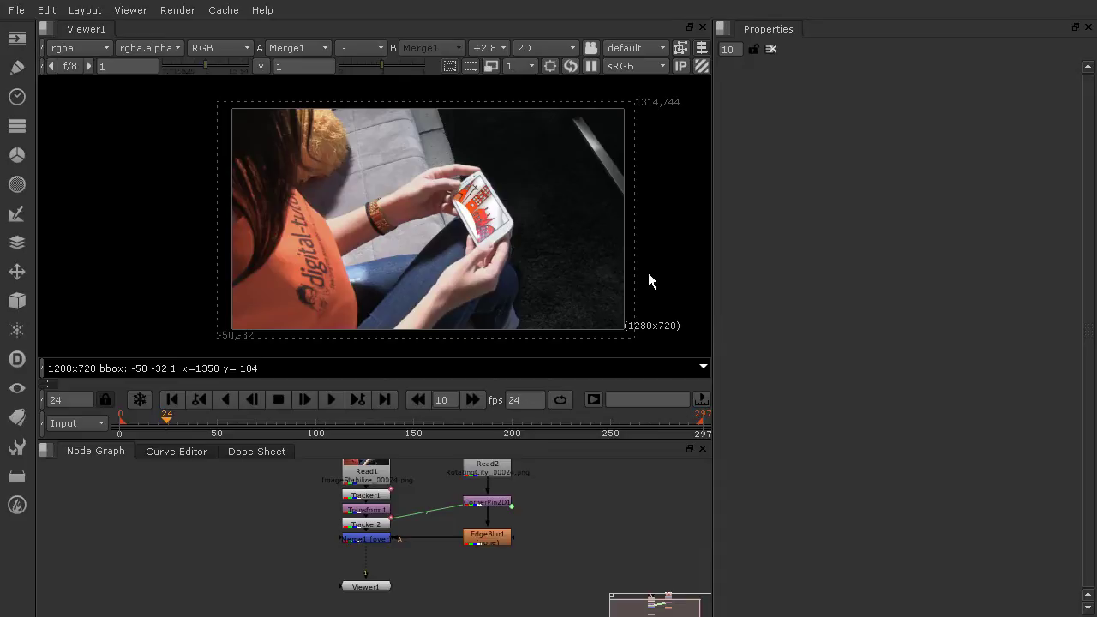
# Step: Compare Merge1's plus and screen operations and settle on plus
pyautogui.doubleClick(380, 539)
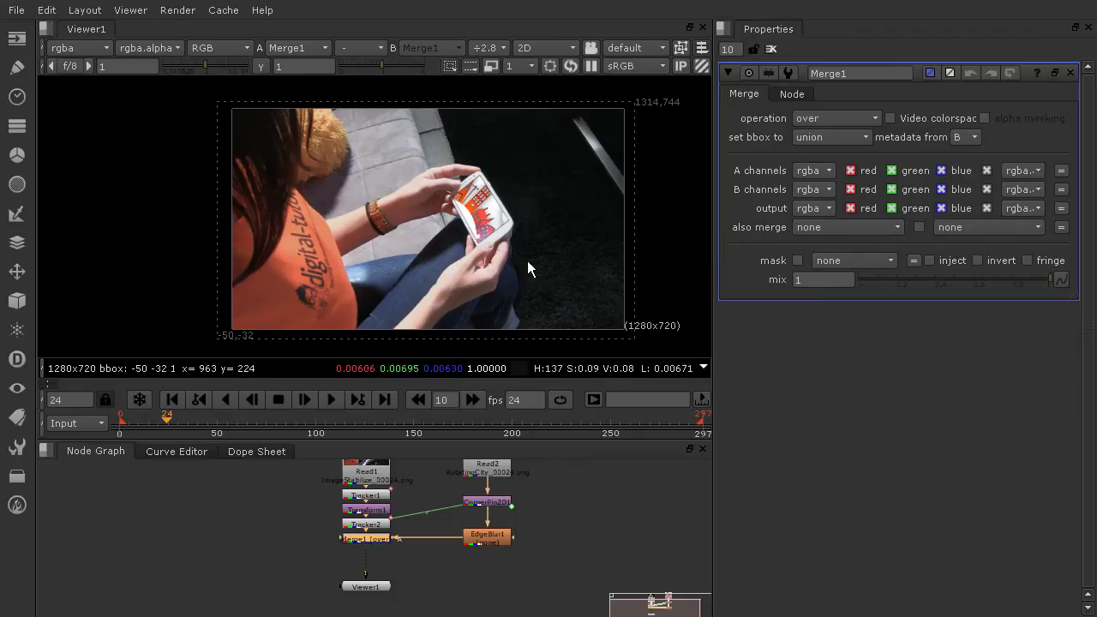
pyautogui.scroll(1, 491, 199)
pyautogui.scroll(1, 492, 199)
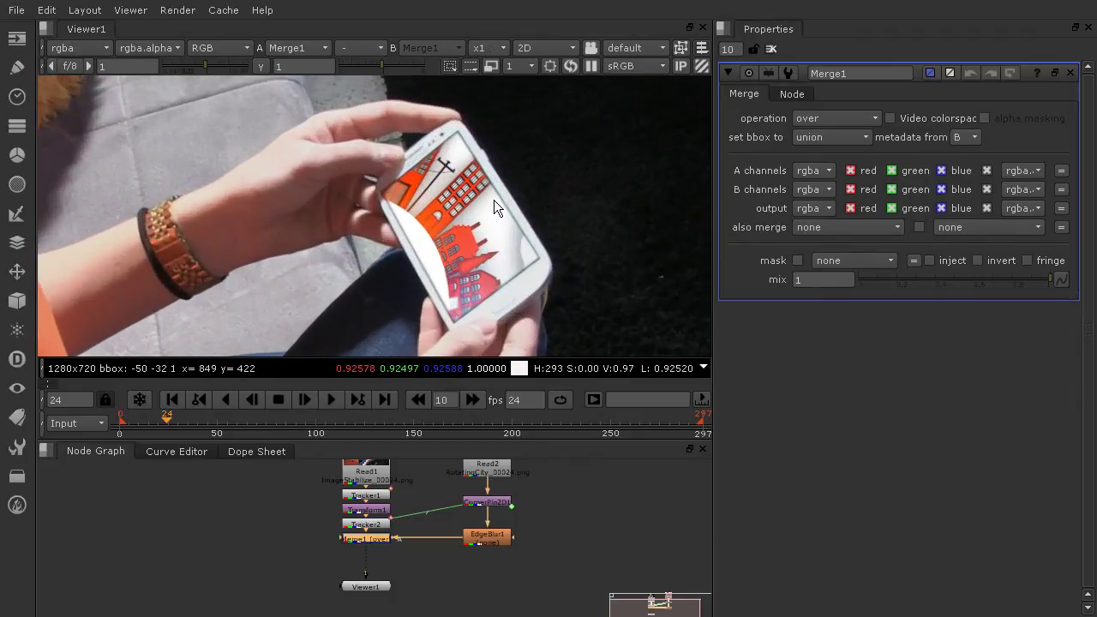
pyautogui.scroll(1, 493, 199)
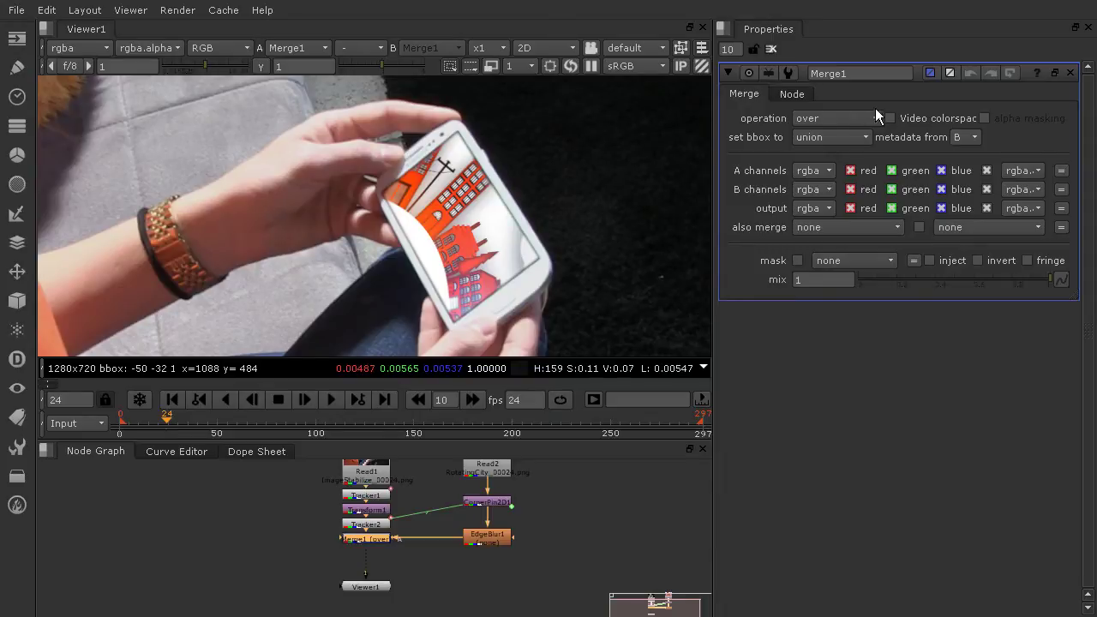
pyautogui.click(826, 117)
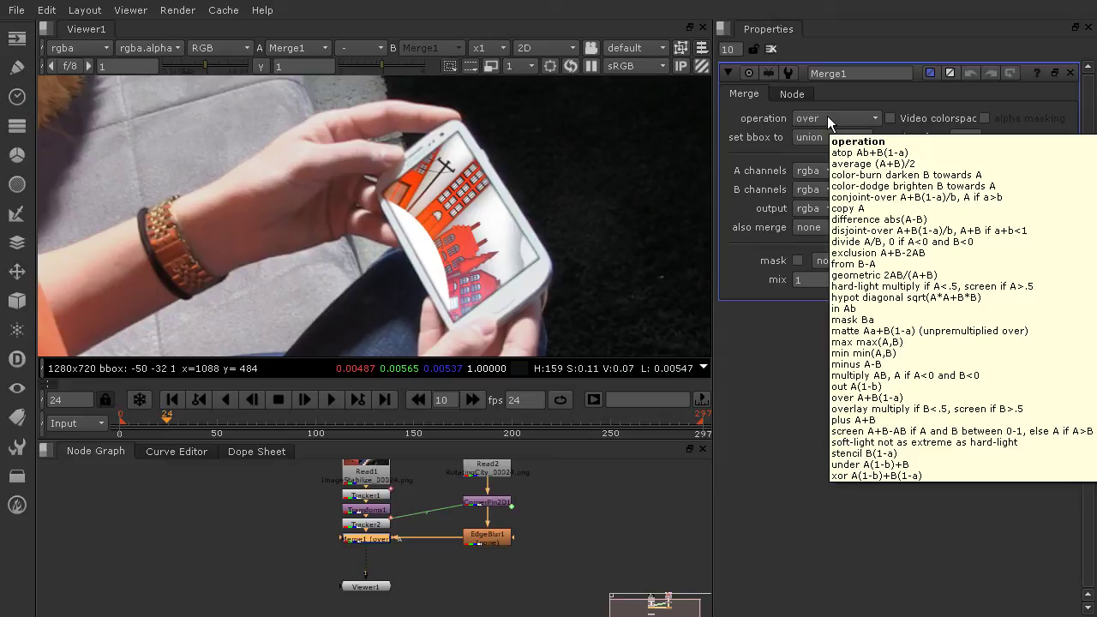
pyautogui.click(827, 117)
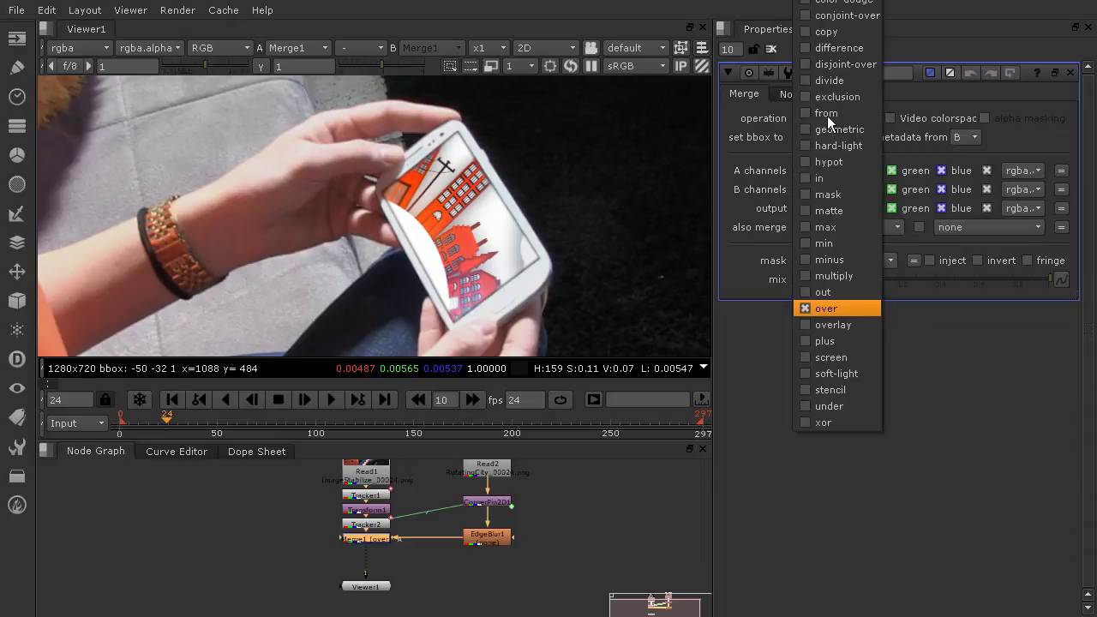
pyautogui.click(824, 342)
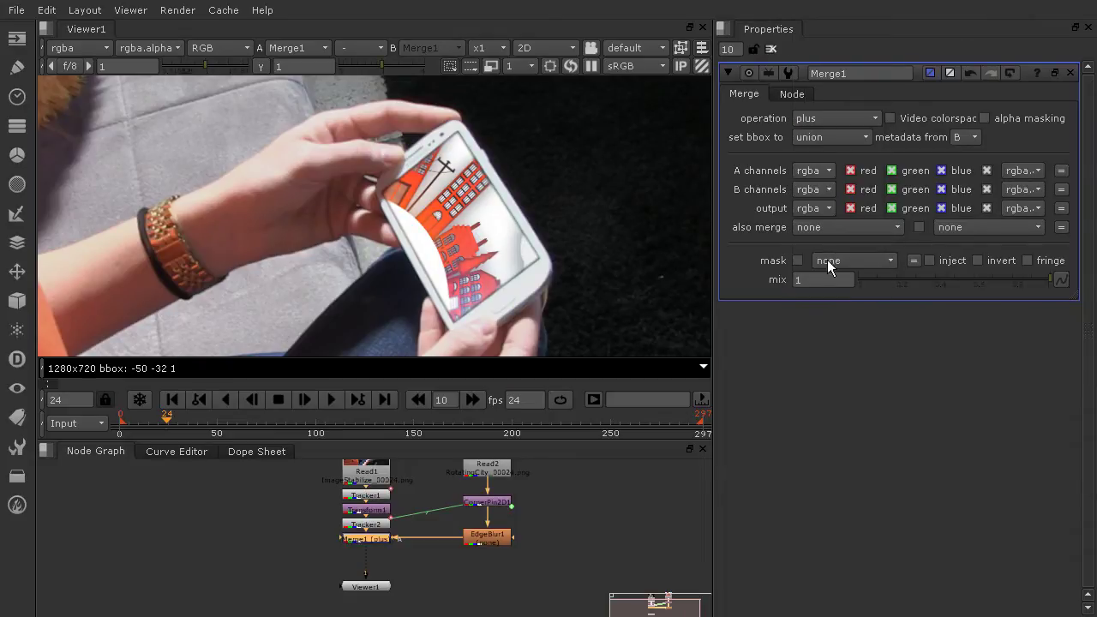
pyautogui.click(839, 125)
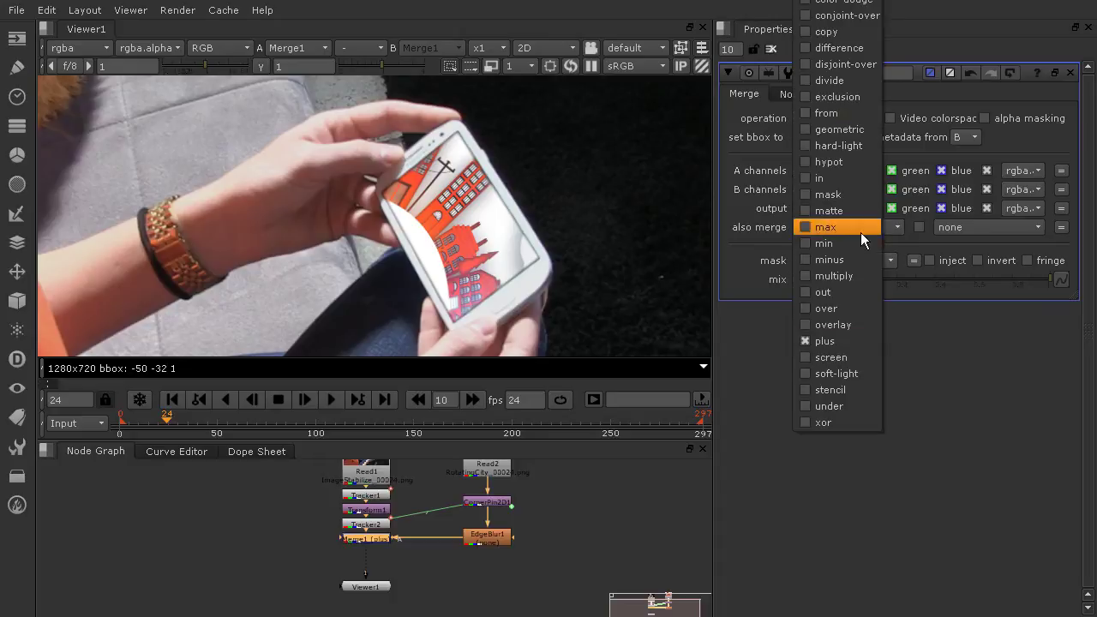
pyautogui.click(839, 360)
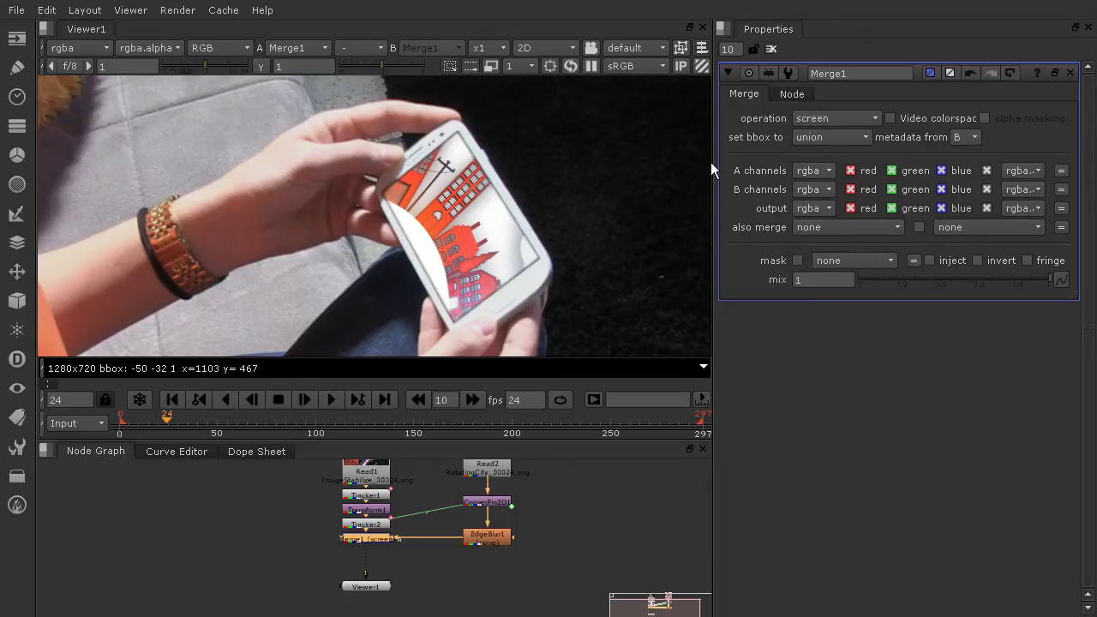
pyautogui.click(832, 118)
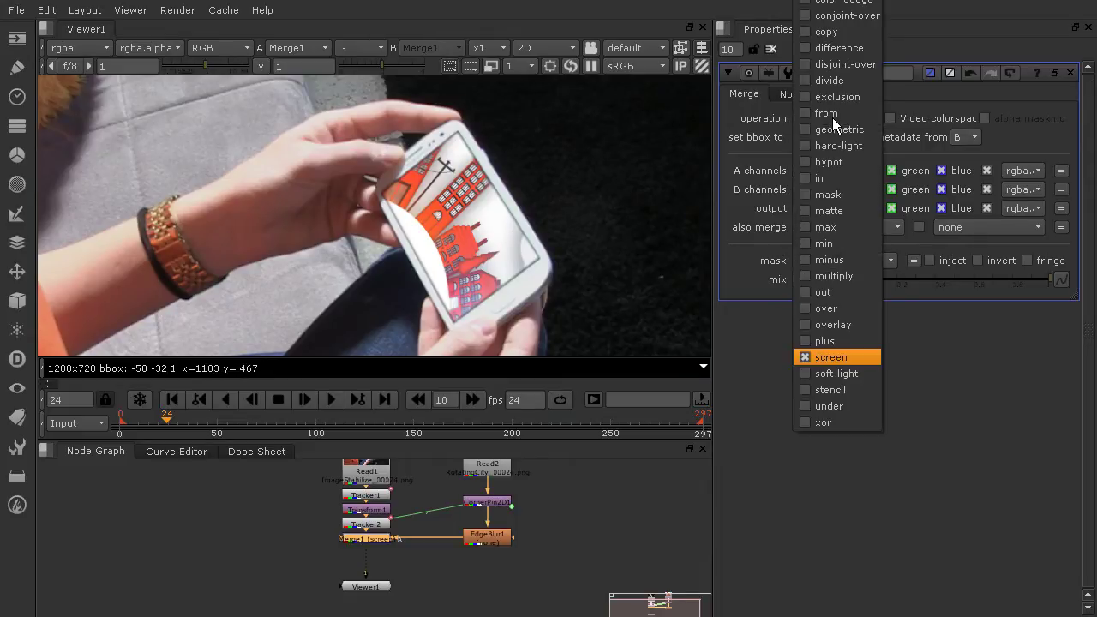
pyautogui.click(799, 342)
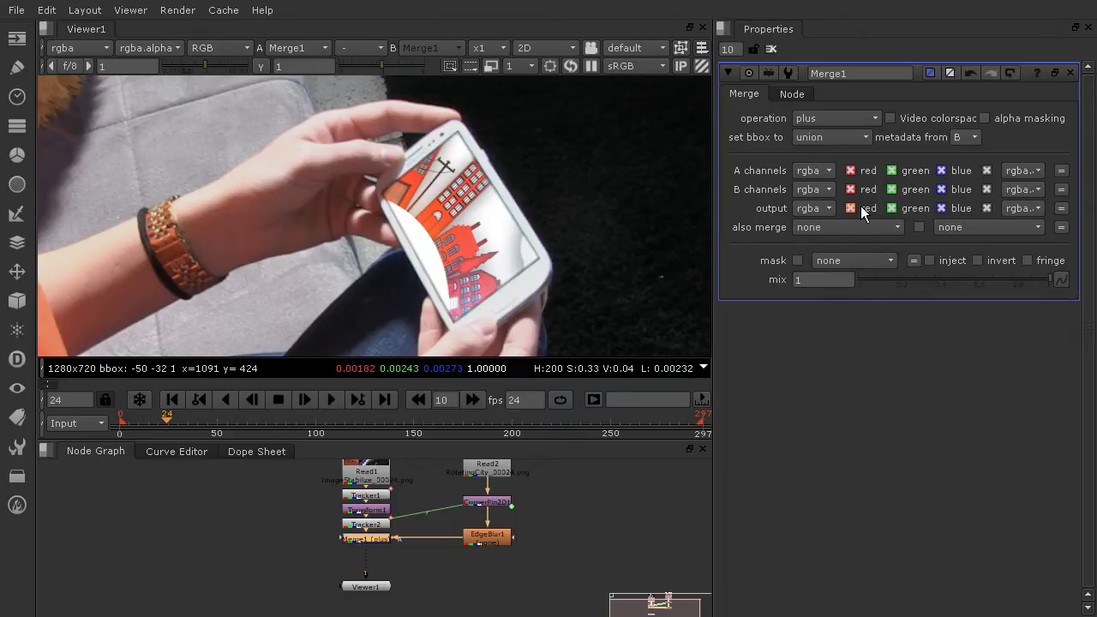
# Step: Play the plus-merged phone composite through the shot to review it
pyautogui.click(328, 393)
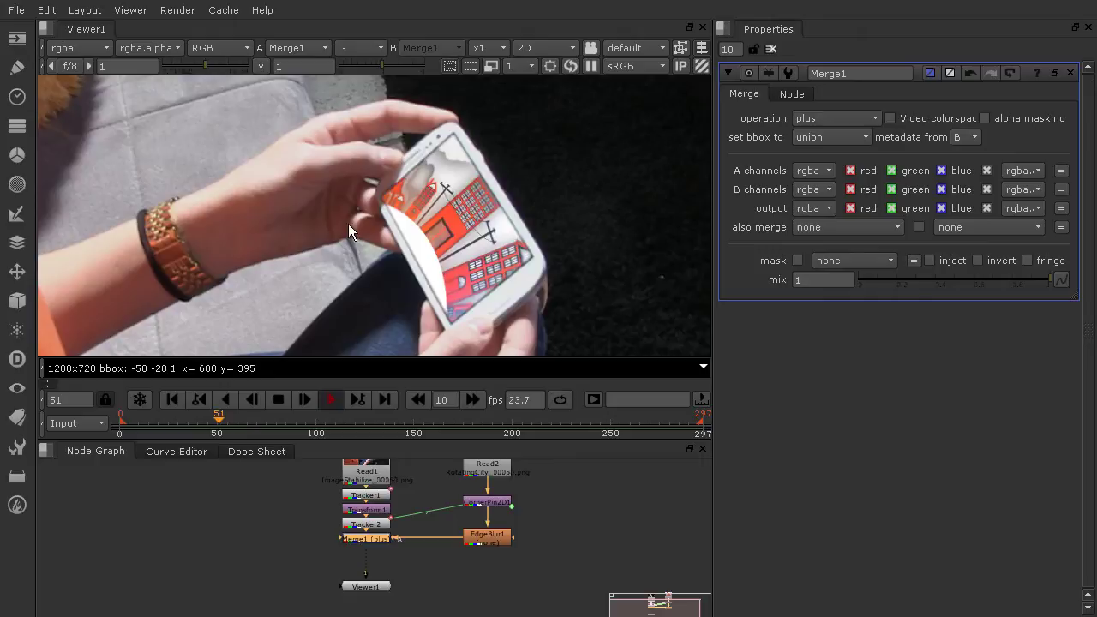
# Step: Drag Merge1's mix down to 0.48 during playback, then zoom the Viewer out
pyautogui.click(1048, 277)
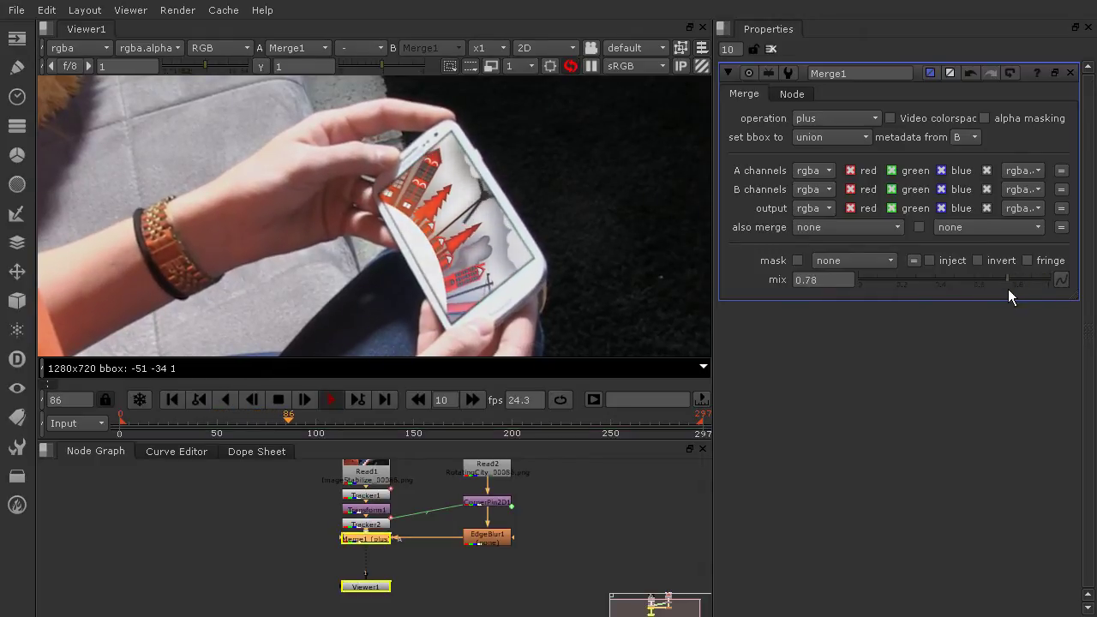
pyautogui.moveTo(1048, 278)
pyautogui.mouseDown()
pyautogui.moveTo(970, 297)
pyautogui.moveTo(959, 287)
pyautogui.mouseUp()
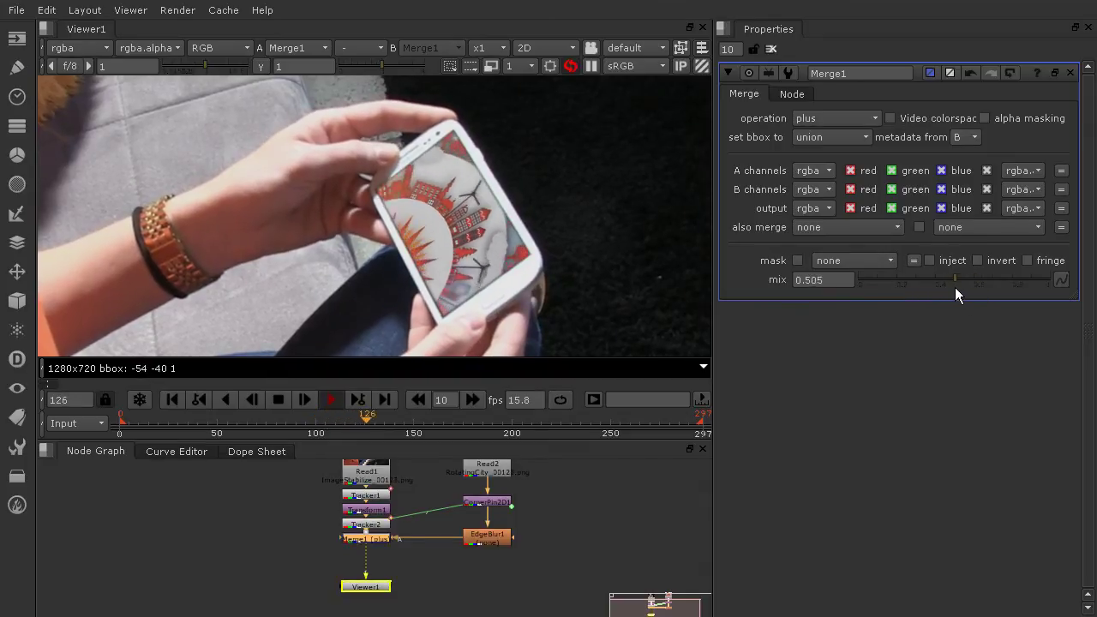
pyautogui.moveTo(958, 287); pyautogui.dragTo(949, 287)
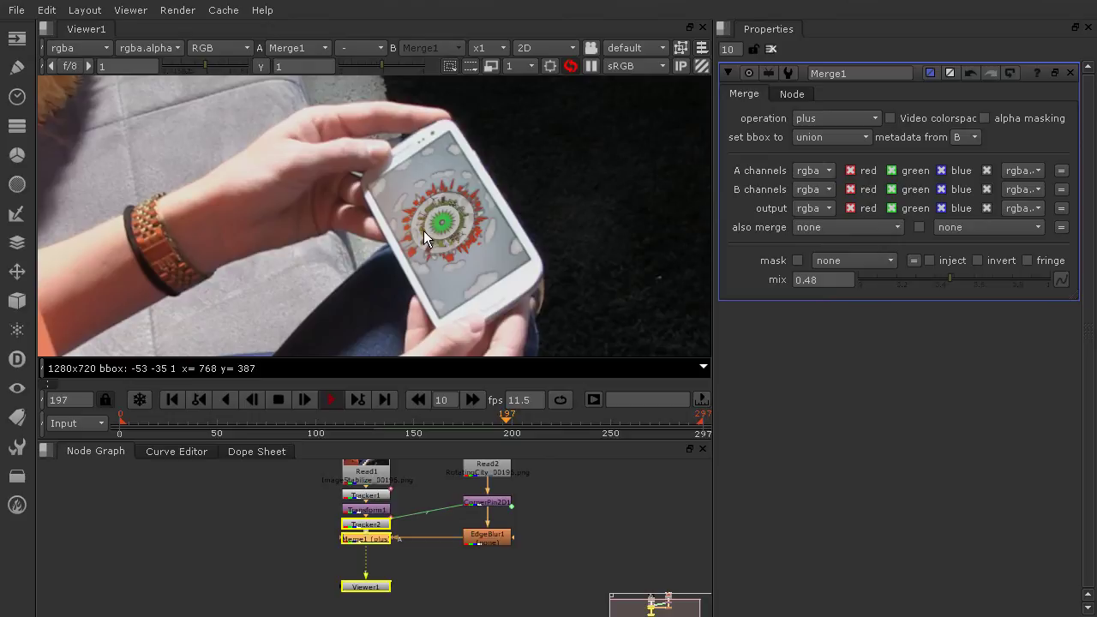
pyautogui.scroll(-3, 514, 214)
pyautogui.scroll(-2, 522, 210)
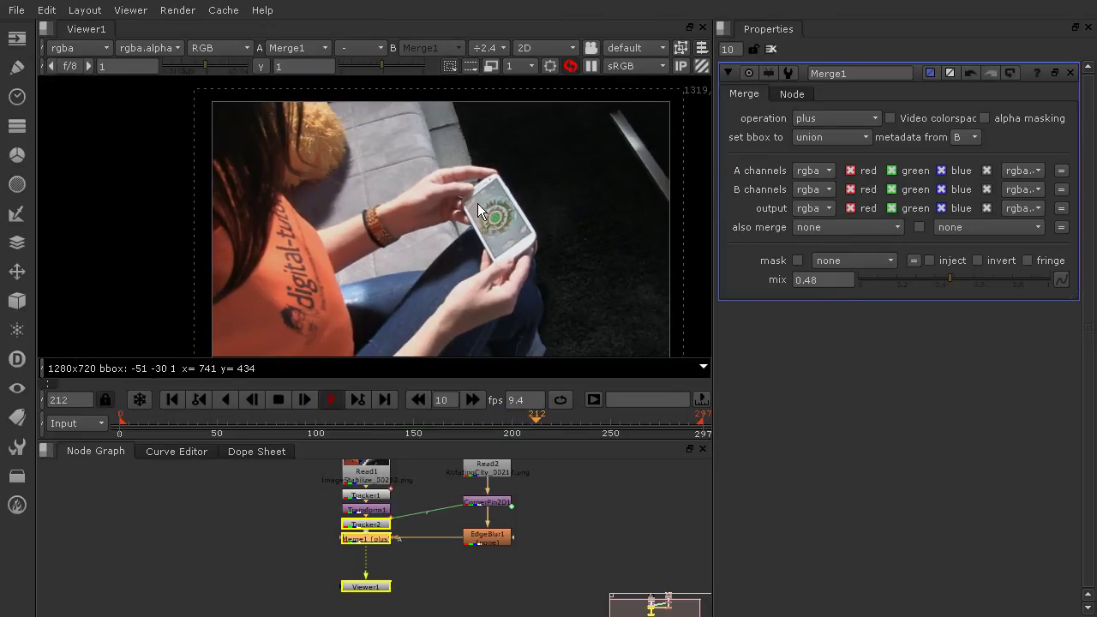
pyautogui.scroll(-1, 484, 205)
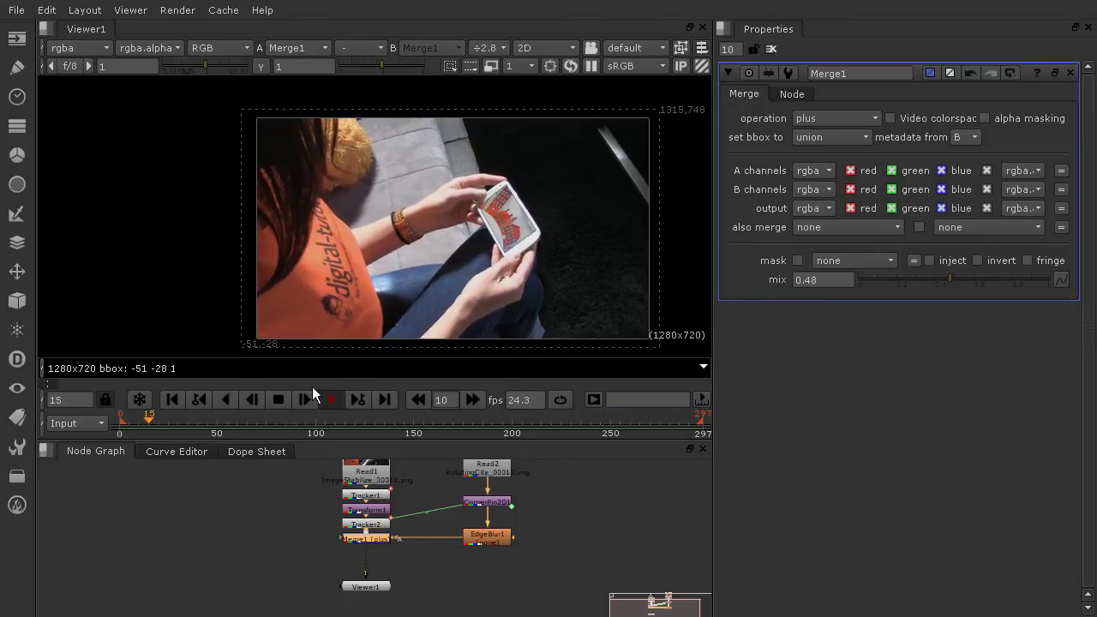
# Step: Stop playback, zoom to x1.4 on the phone, and scrub to frame 292
pyautogui.click(280, 399)
pyautogui.scroll(2, 532, 208)
pyautogui.scroll(2, 531, 209)
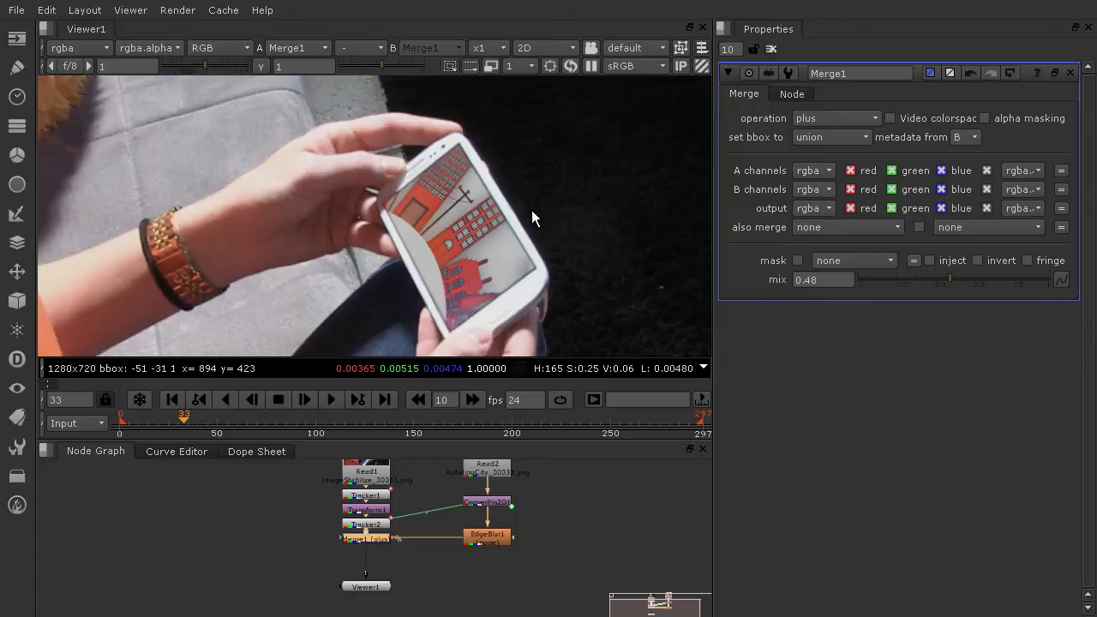
pyautogui.scroll(2, 436, 212)
pyautogui.scroll(1, 487, 215)
pyautogui.moveTo(487, 215)
pyautogui.mouseDown(button='middle')
pyautogui.moveTo(476, 180)
pyautogui.moveTo(441, 192)
pyautogui.mouseUp(button='middle')
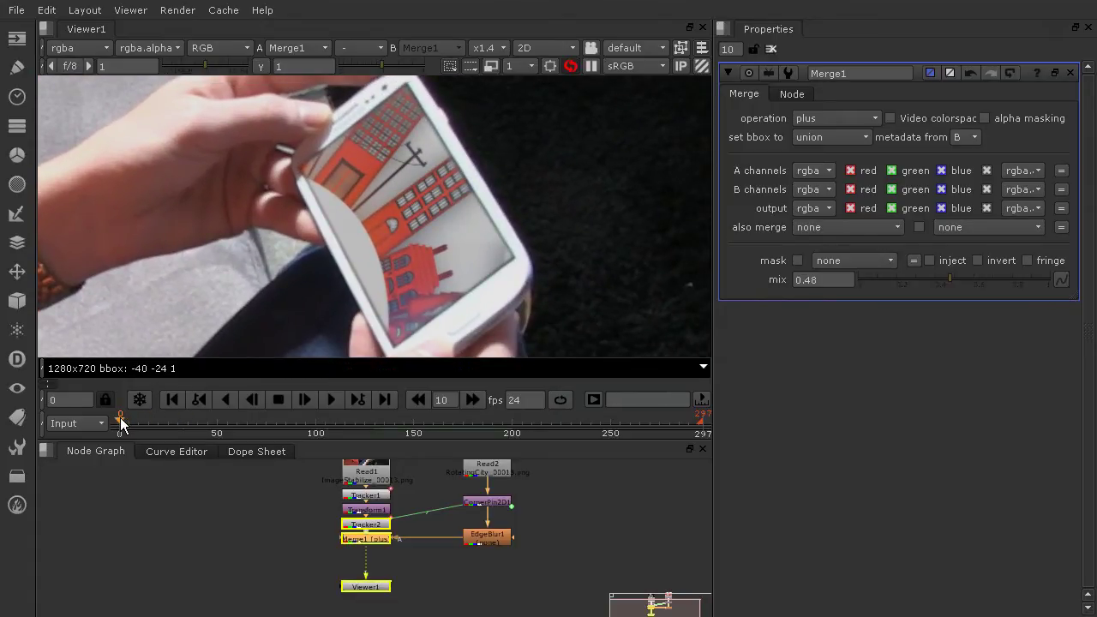
pyautogui.moveTo(308, 435); pyautogui.dragTo(693, 422)
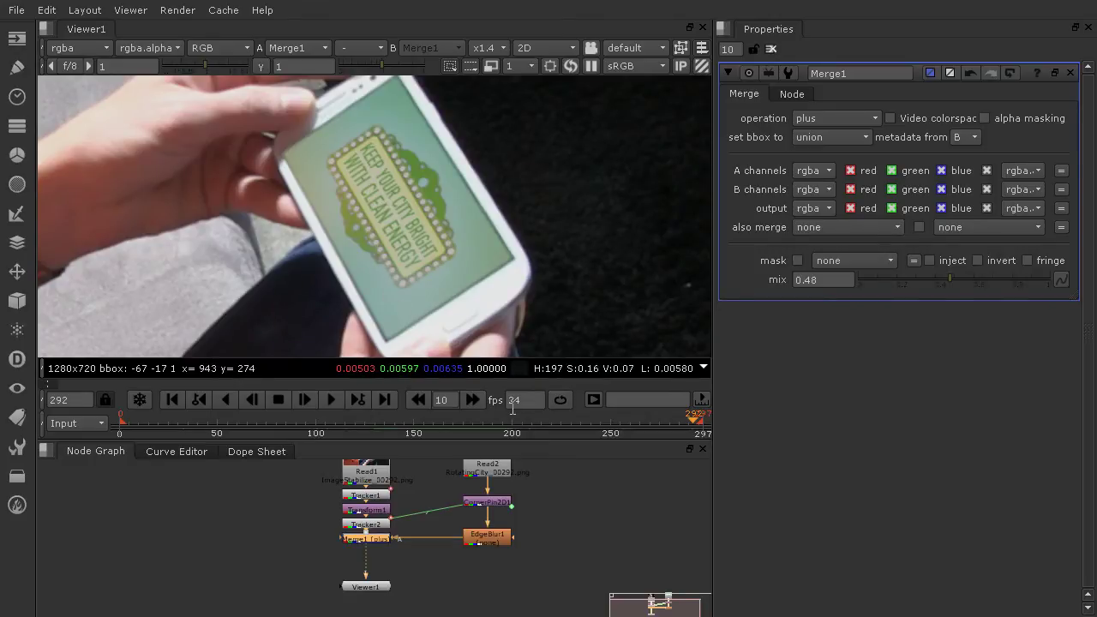
# Step: Insert a Transform node under Read2, above the corner pin, and tidy the node layout
pyautogui.click(495, 473)
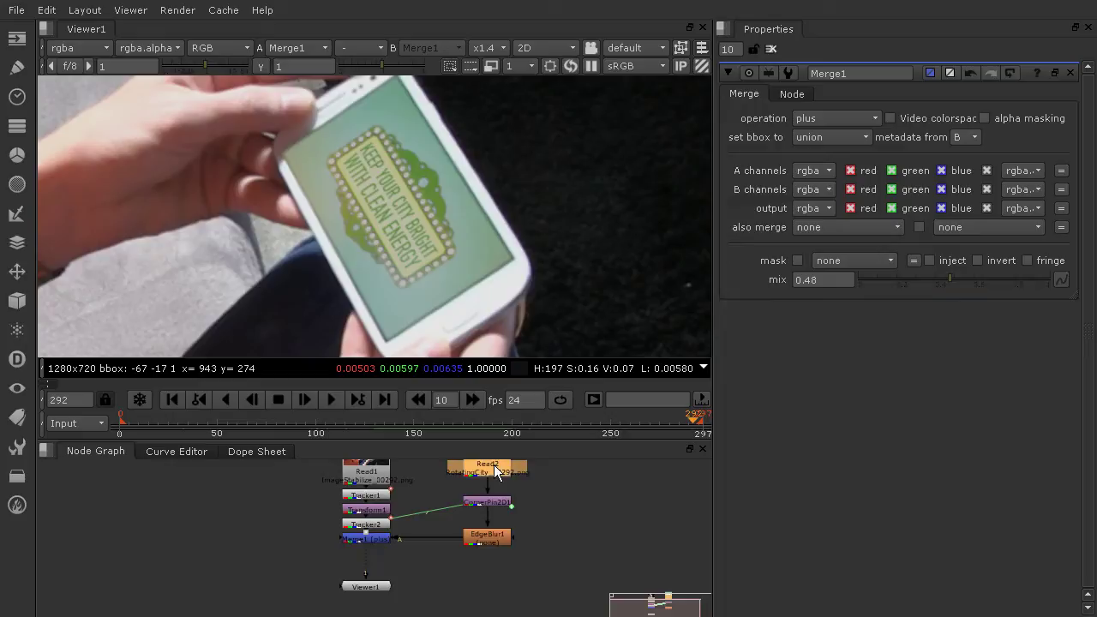
pyautogui.press('Tab')
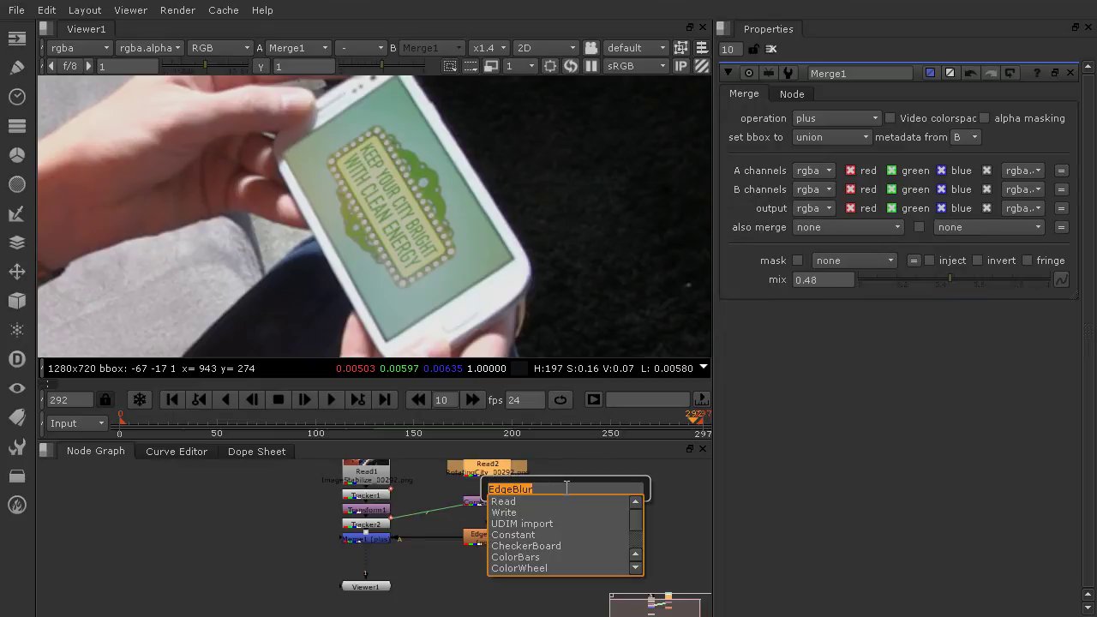
pyautogui.write('tran')
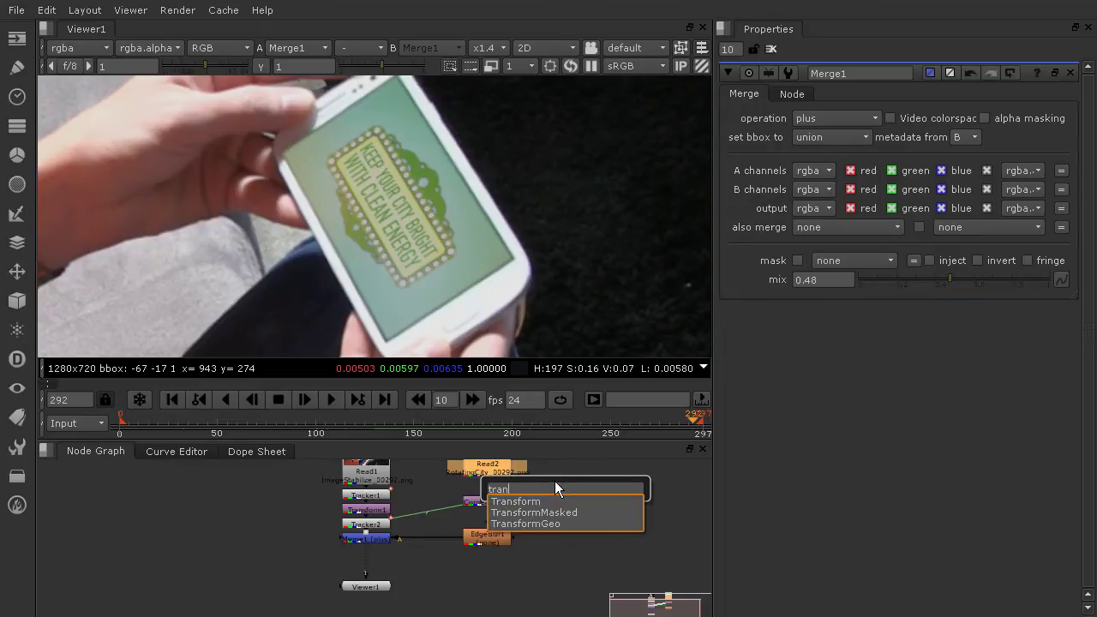
pyautogui.click(532, 504)
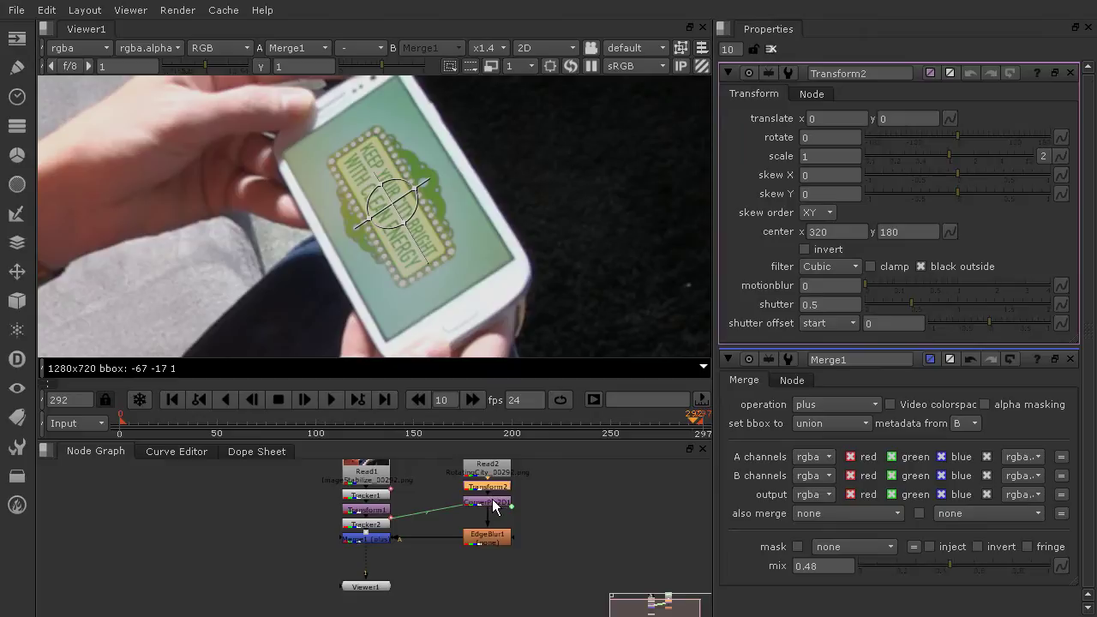
pyautogui.moveTo(493, 505); pyautogui.dragTo(494, 514)
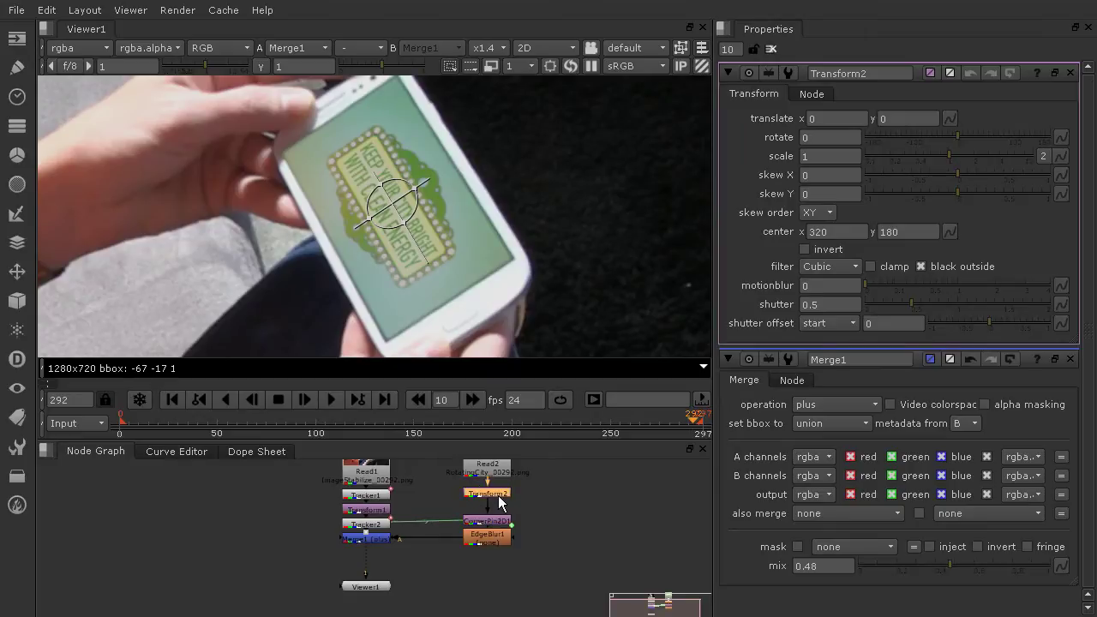
pyautogui.moveTo(499, 502); pyautogui.dragTo(499, 494)
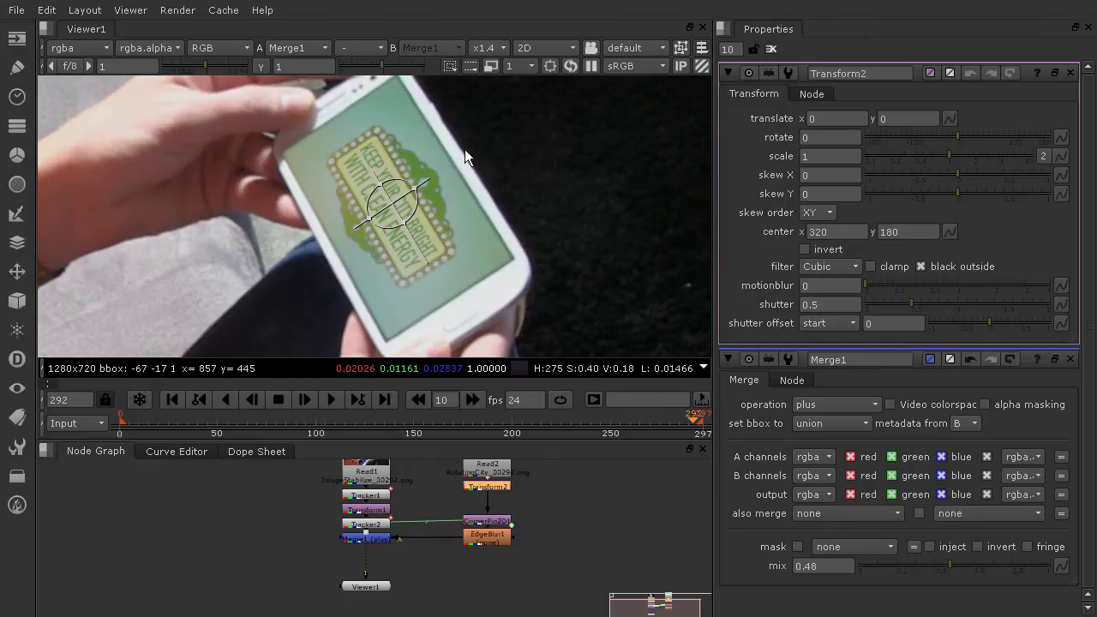
# Step: Set the Transform's scale to 0.98 to shrink the screen insert
pyautogui.moveTo(947, 155)
pyautogui.mouseDown()
pyautogui.moveTo(957, 160)
pyautogui.moveTo(943, 155)
pyautogui.mouseUp()
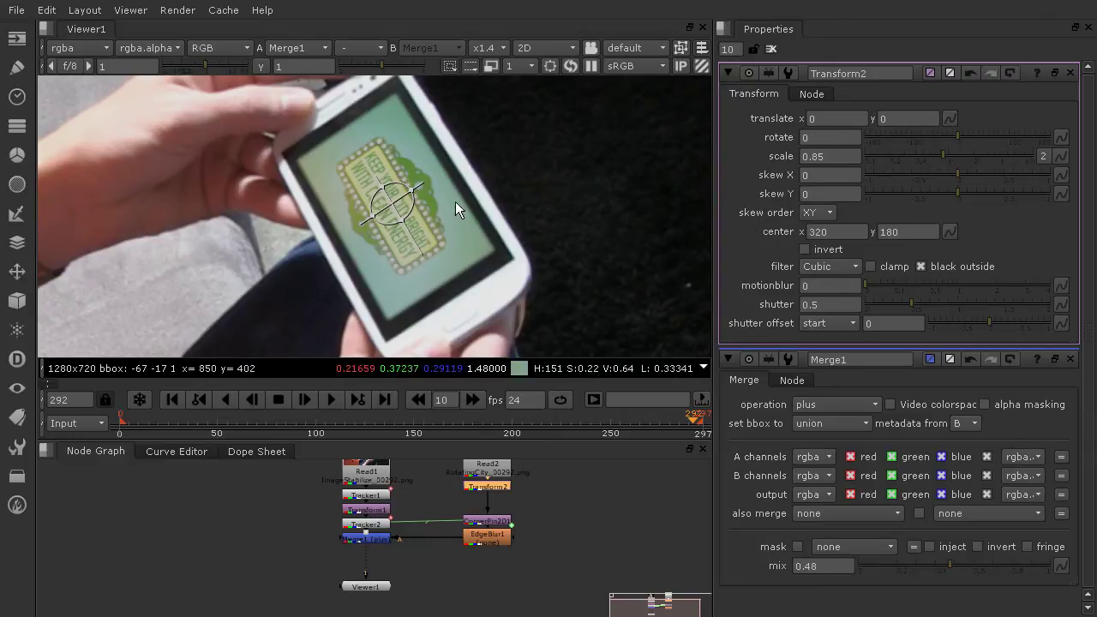
pyautogui.moveTo(943, 158); pyautogui.dragTo(948, 156)
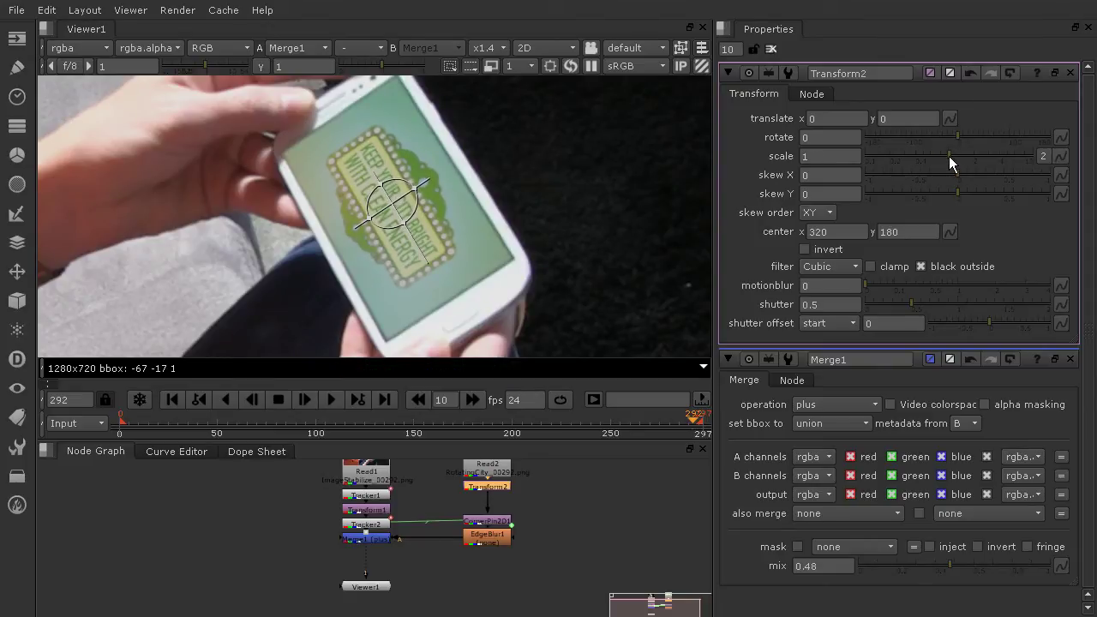
pyautogui.moveTo(948, 156); pyautogui.dragTo(946, 156)
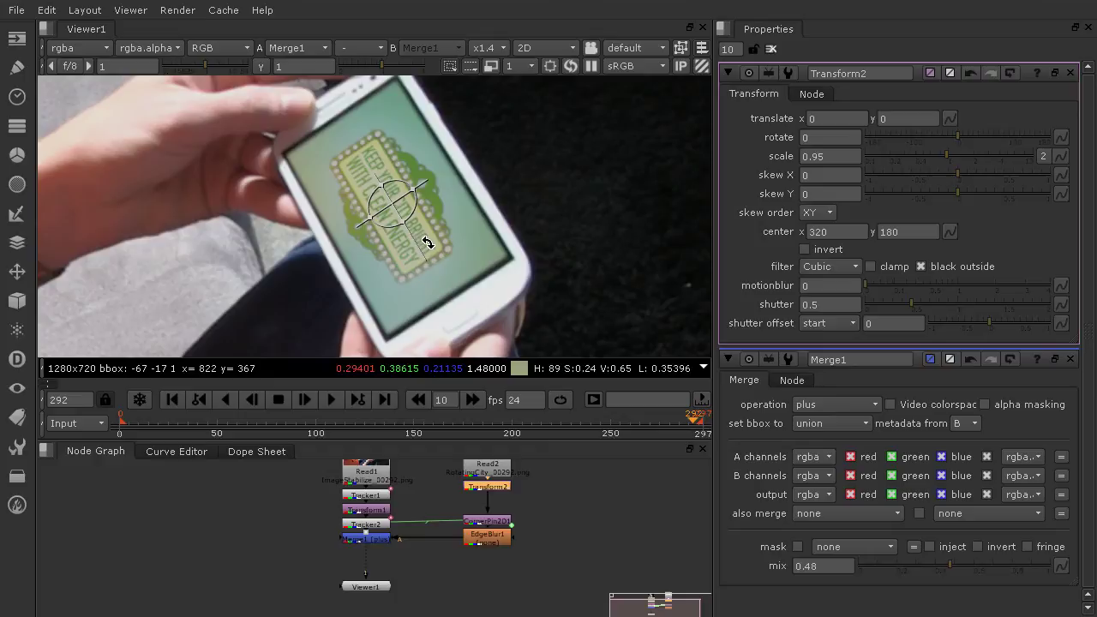
pyautogui.click(832, 159)
pyautogui.write('8')
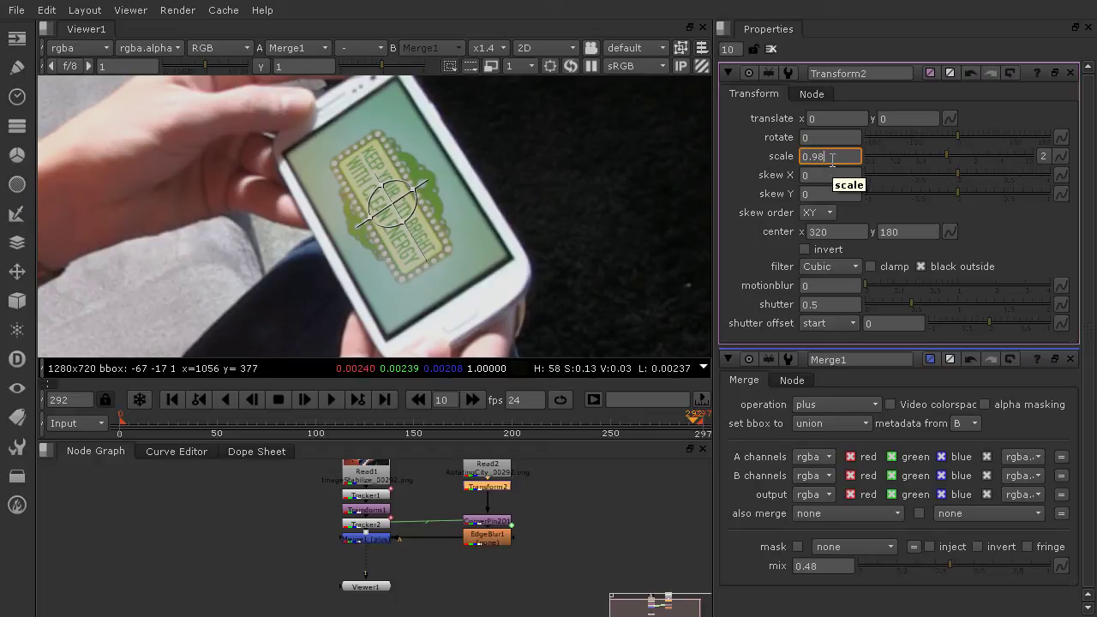
pyautogui.press('Return')
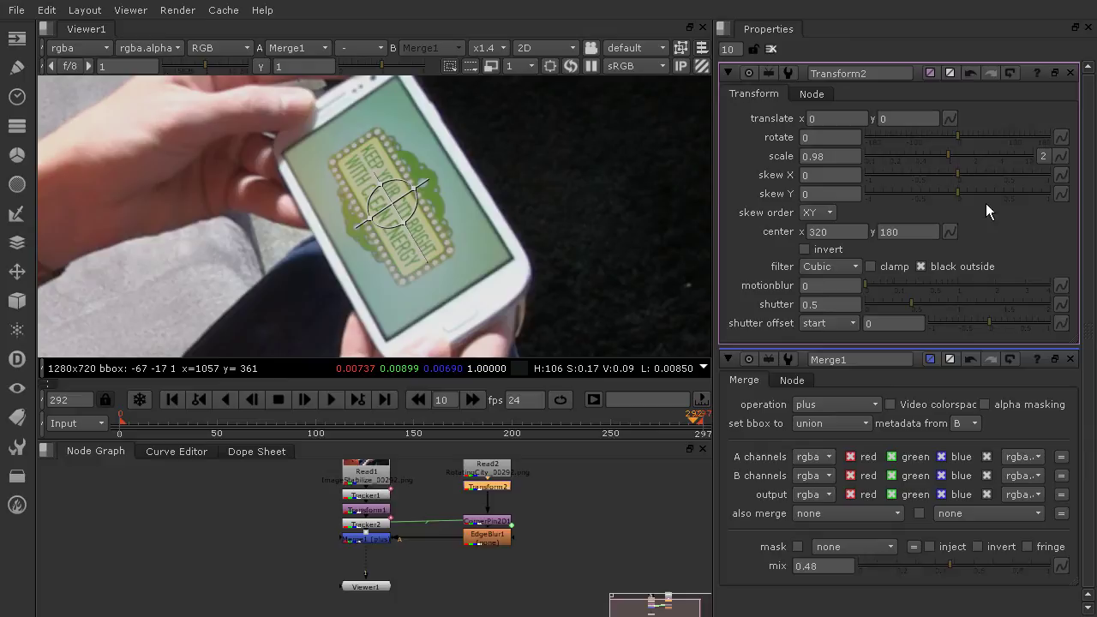
# Step: Split the Transform scale into width and height, setting height to 0.97
pyautogui.click(1043, 154)
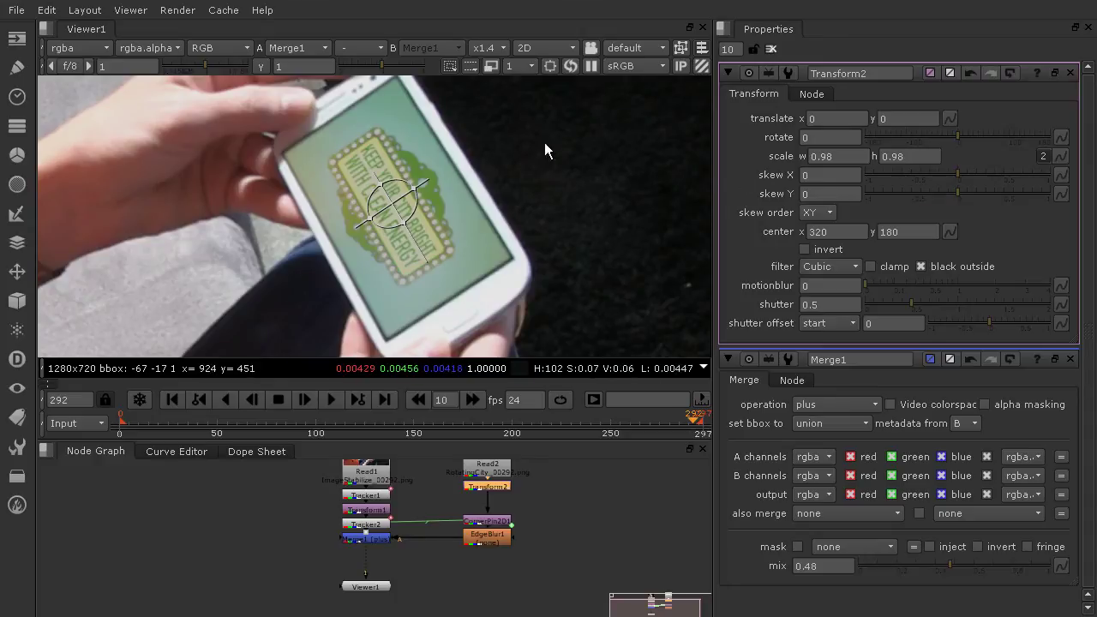
pyautogui.moveTo(894, 158); pyautogui.dragTo(942, 175)
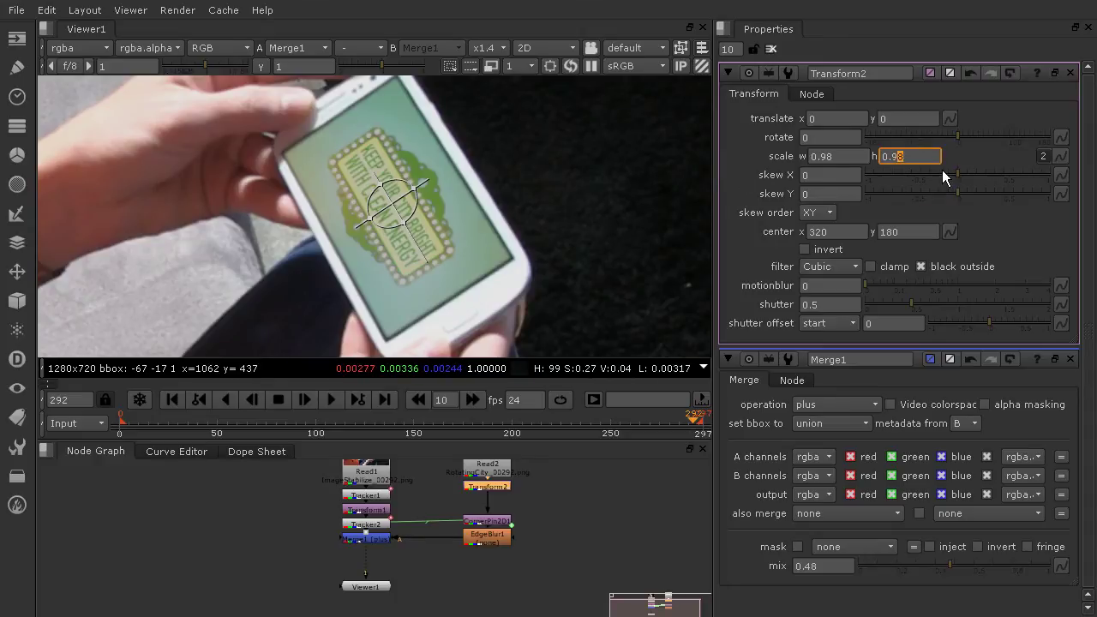
pyautogui.write('7')
pyautogui.click(977, 156)
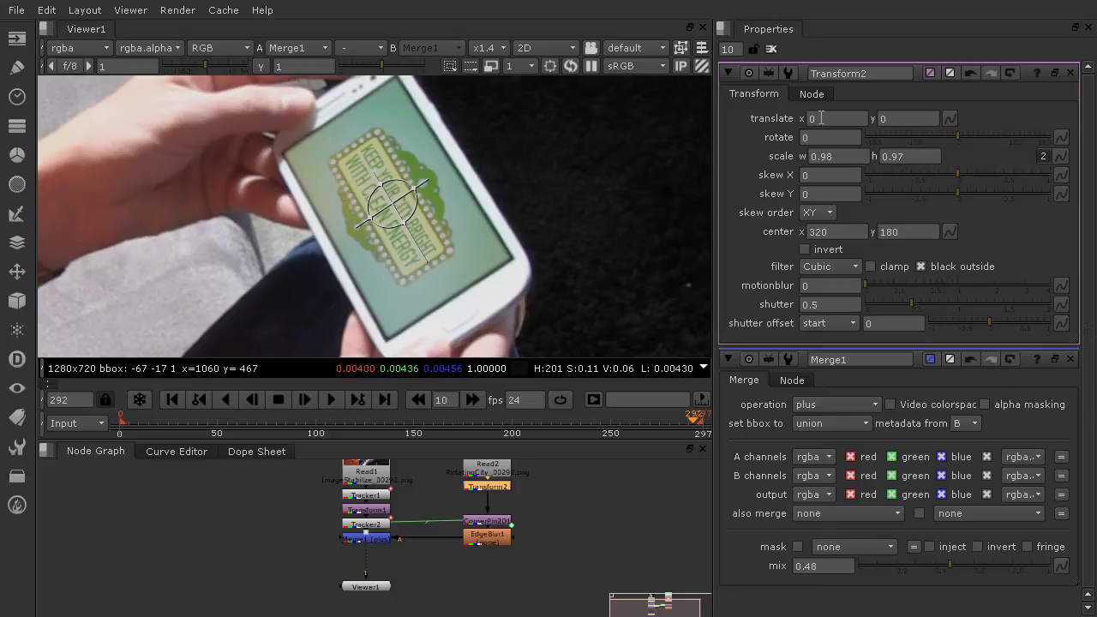
# Step: Set the Transform's vertical translate to 0.98
pyautogui.click(925, 118)
pyautogui.write('.98')
pyautogui.press('Return')
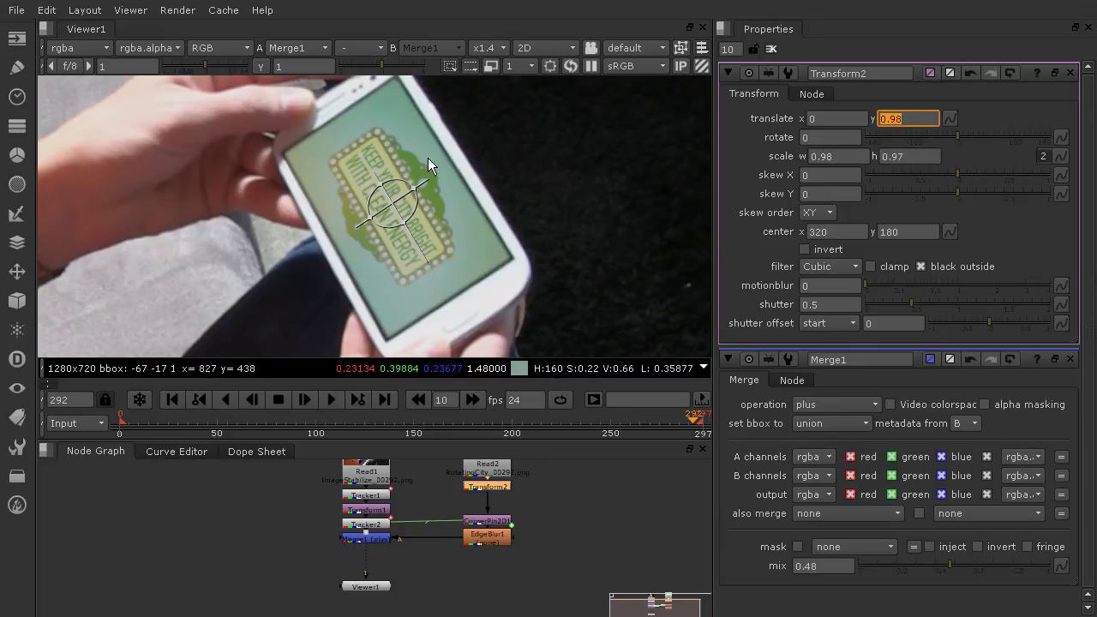
pyautogui.click(615, 143)
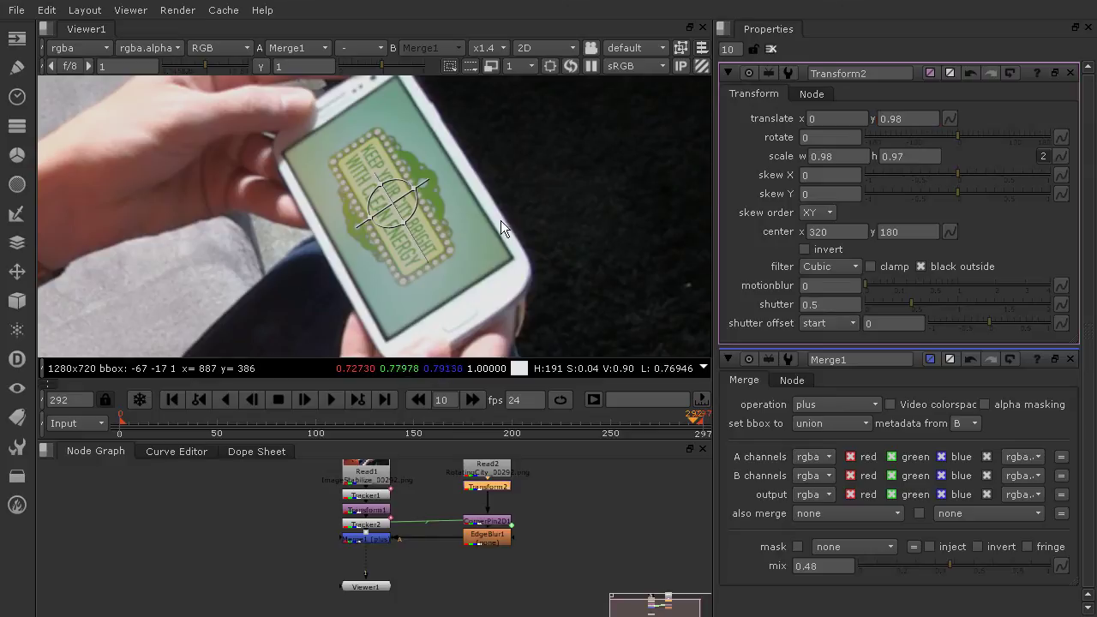
# Step: Play back the composite to review the rescaled, raised screen insert
pyautogui.scroll(-2, 497, 206)
pyautogui.scroll(2, 526, 203)
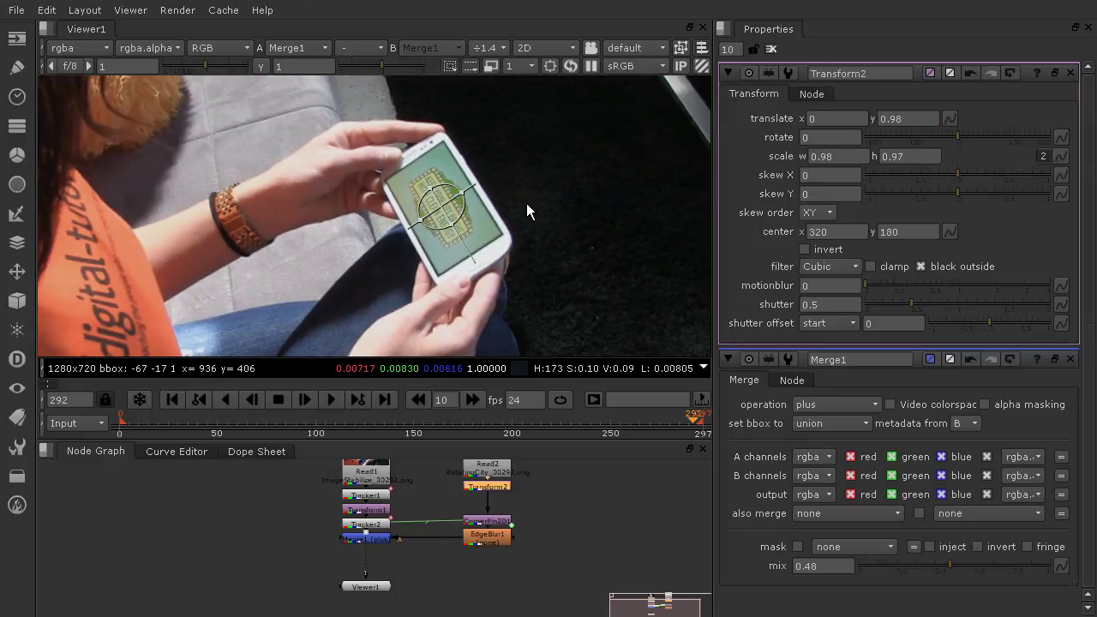
pyautogui.scroll(-3, 534, 213)
pyautogui.scroll(2, 535, 214)
pyautogui.scroll(1, 535, 214)
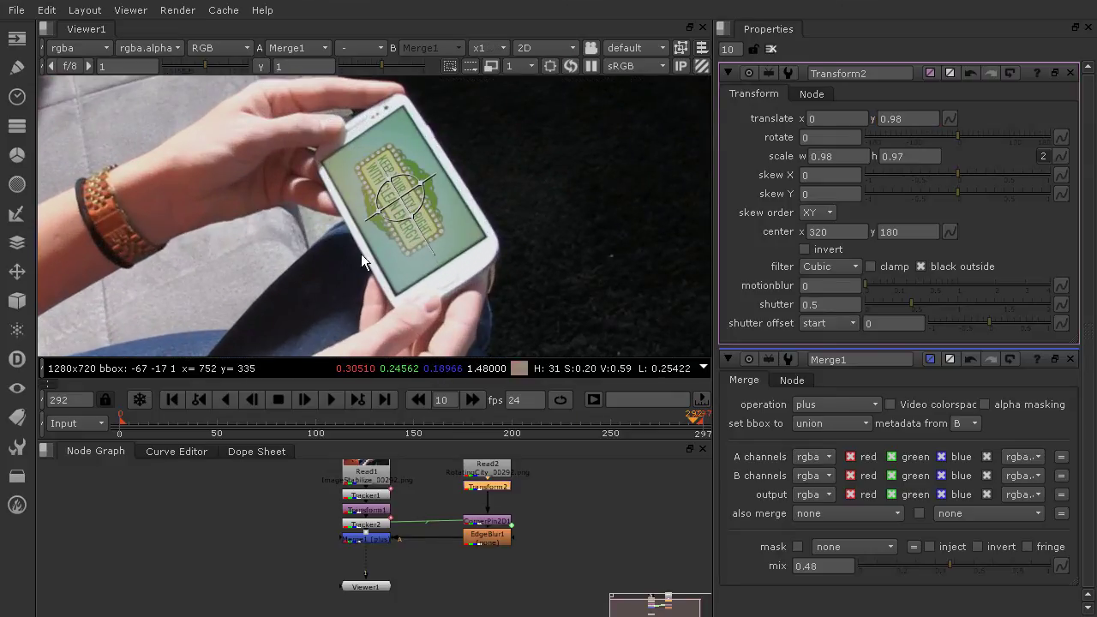
pyautogui.click(336, 394)
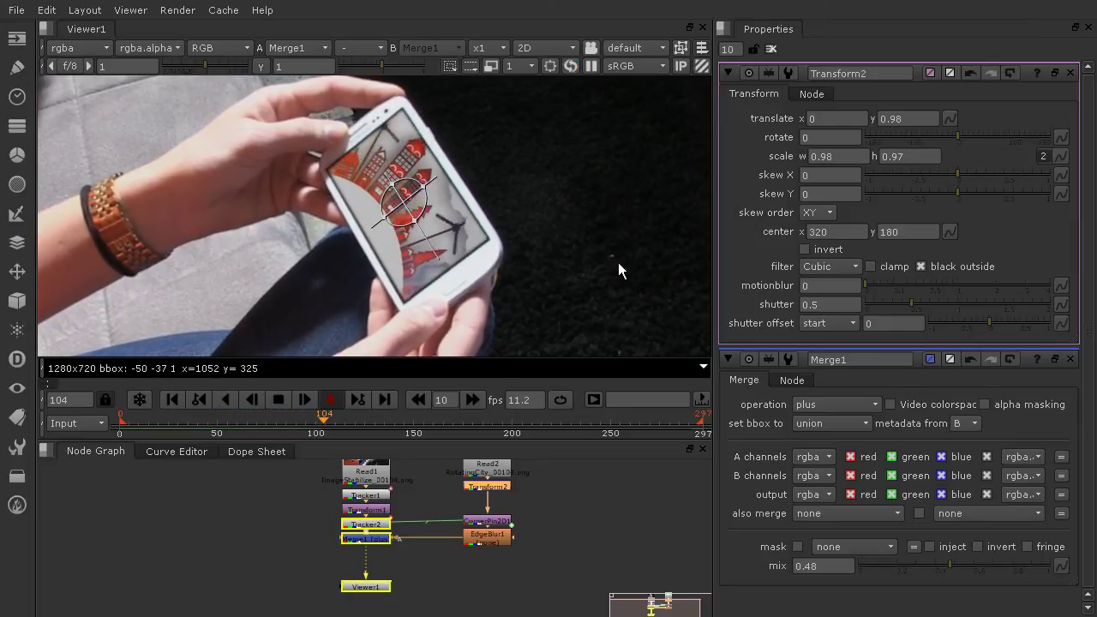
# Step: Zoom the Viewer out to the full frame and clear the Properties panel
pyautogui.press('-')
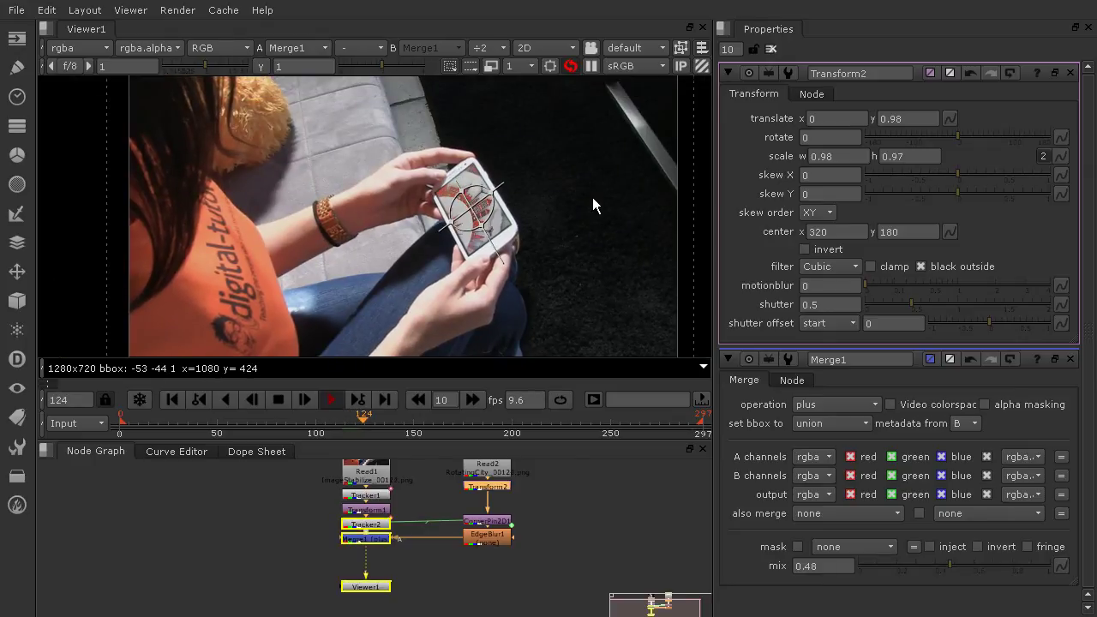
pyautogui.press('-')
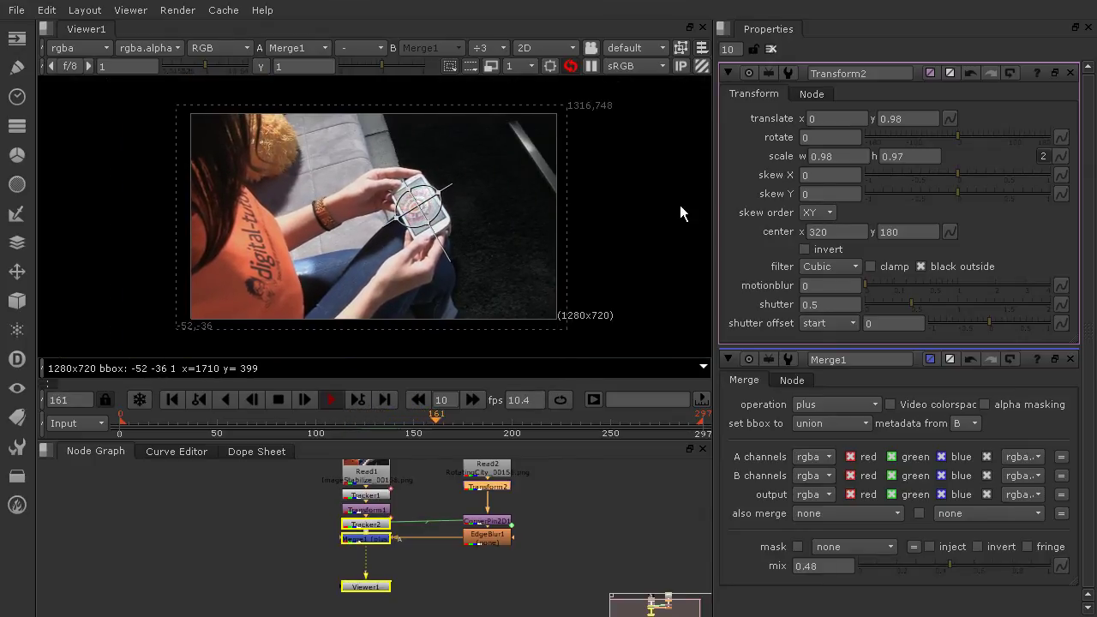
pyautogui.click(770, 48)
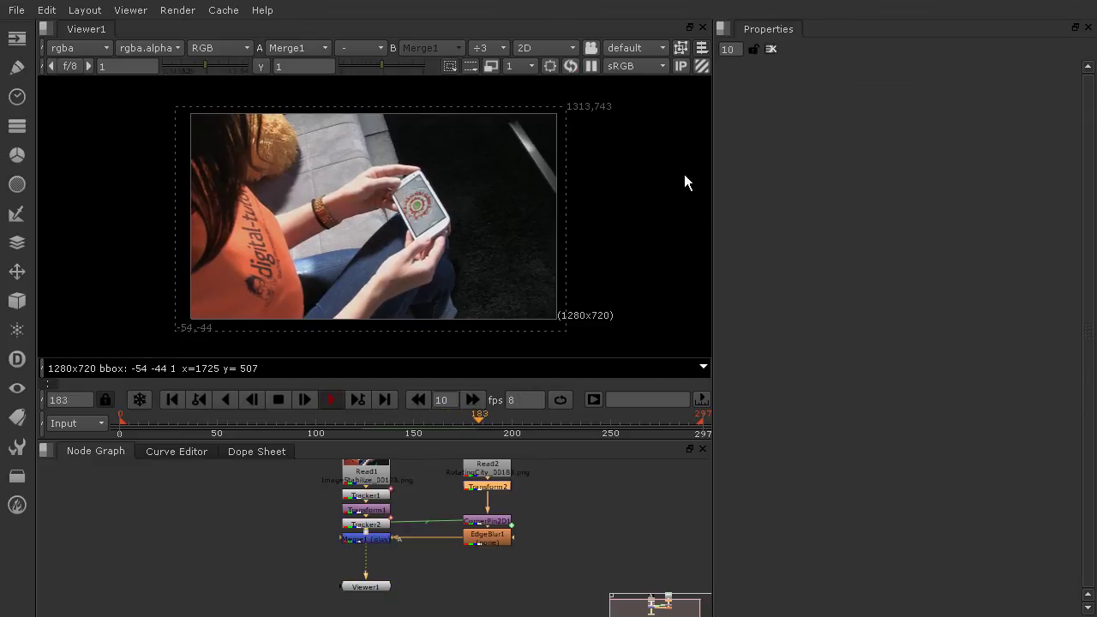